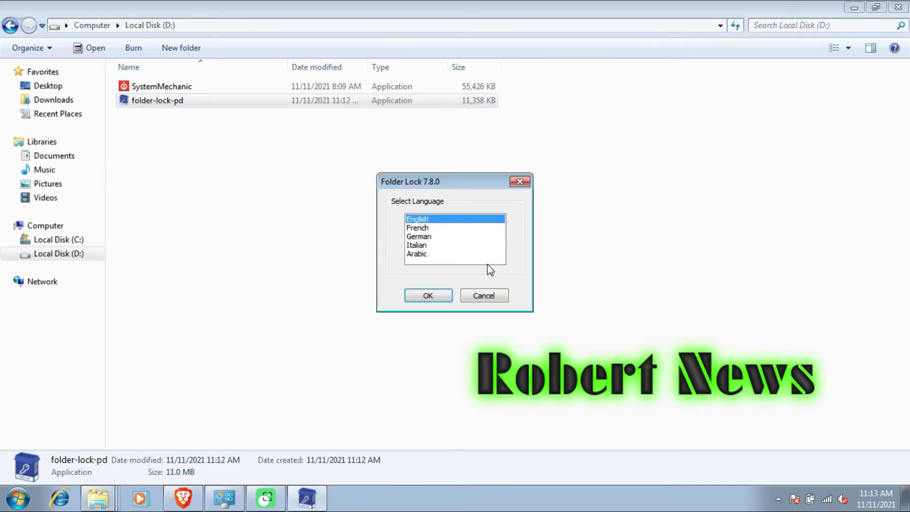
# - Install Folder Lock 7.8.0 in English to the default location, accepting the license
pyautogui.click(430, 298)
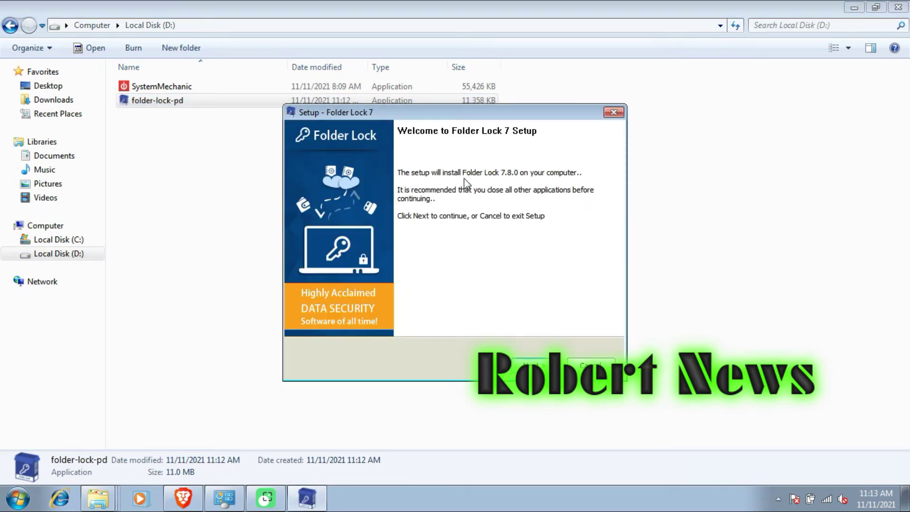
pyautogui.click(545, 365)
pyautogui.press('Return')
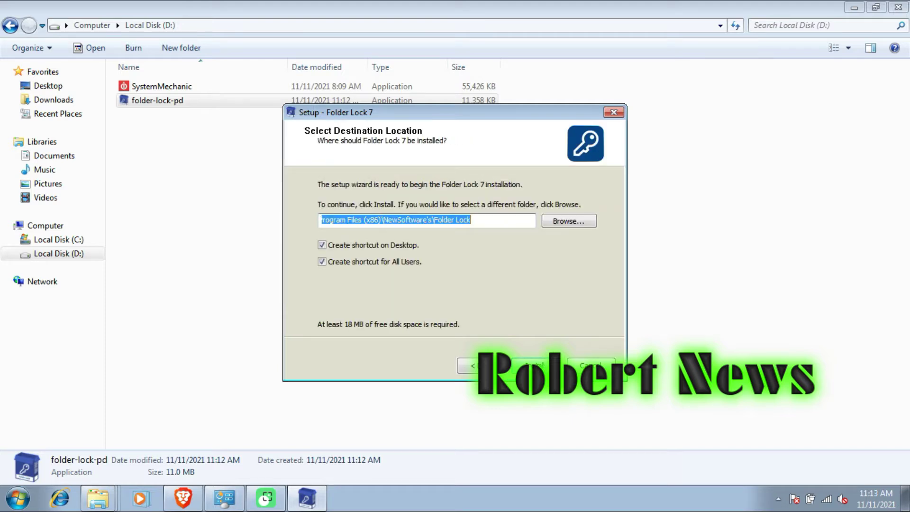
pyautogui.press('Return')
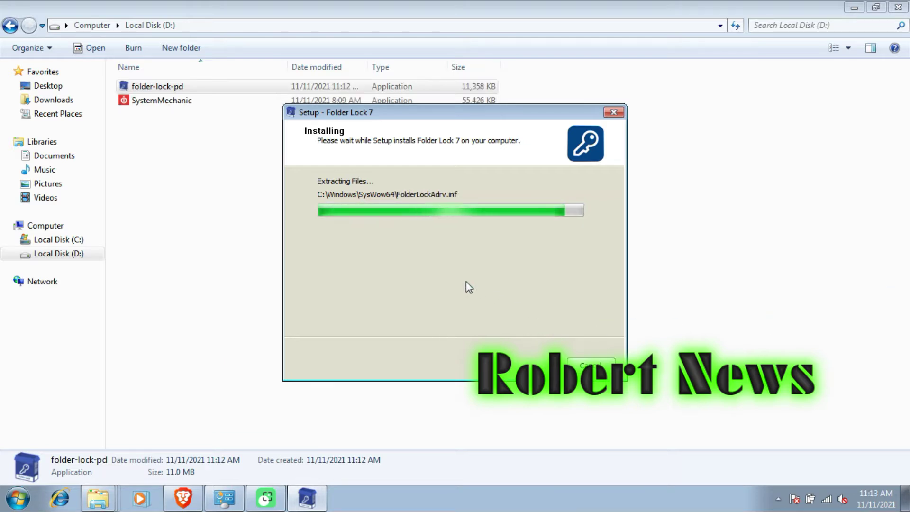
# - Finish setup and confirm the master password by entering it a second time
pyautogui.click(577, 38)
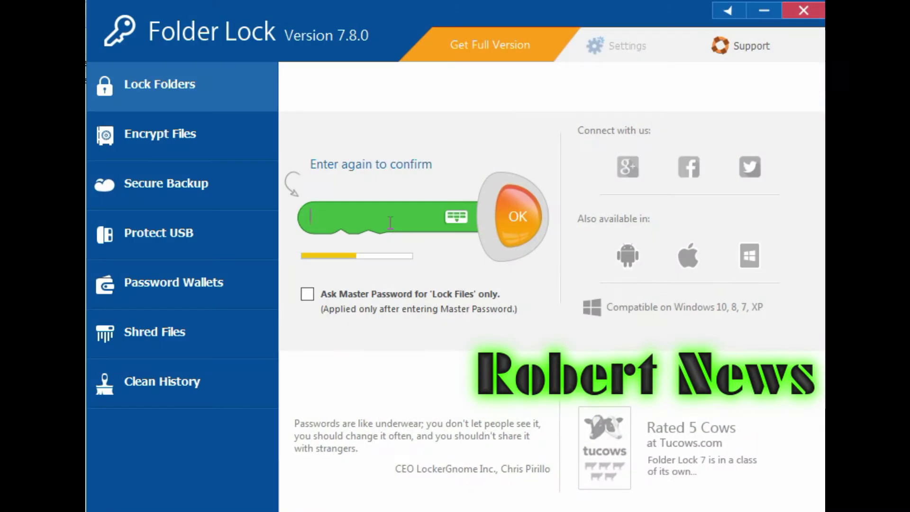
pyautogui.write('••')
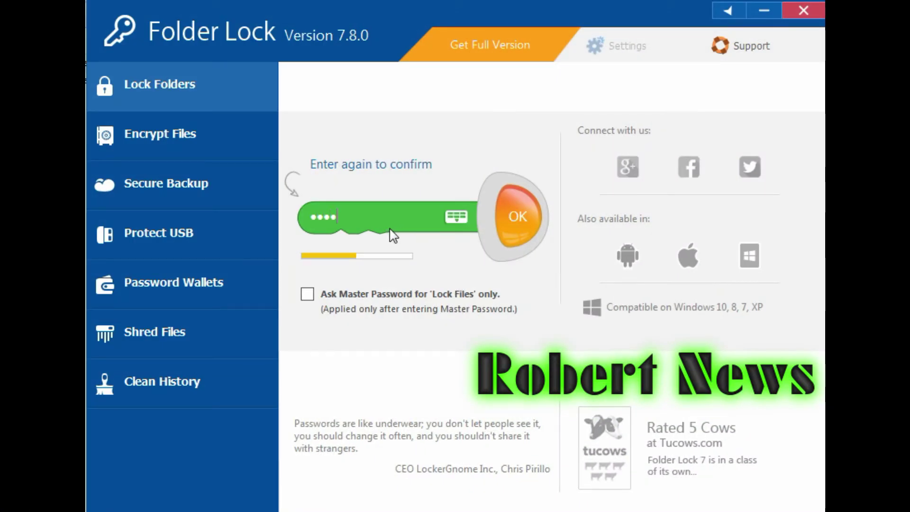
pyautogui.write('•••')
pyautogui.click(514, 226)
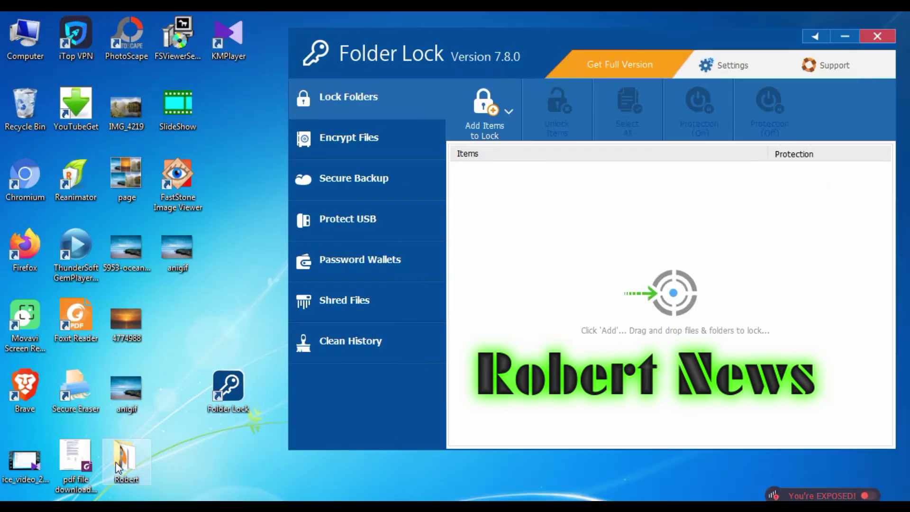
# - Check the desktop Robert folder's contents, then add Robert to the locked folders
pyautogui.doubleClick(119, 467)
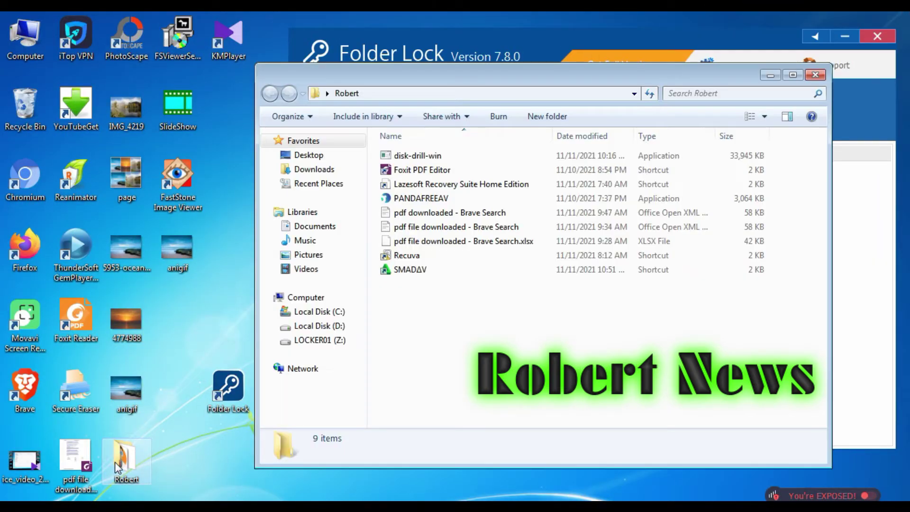
pyautogui.click(815, 74)
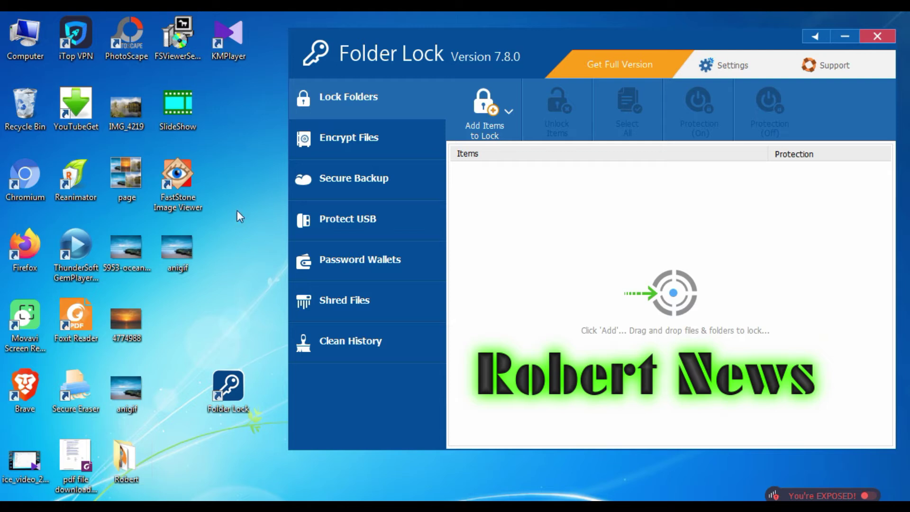
pyautogui.click(508, 112)
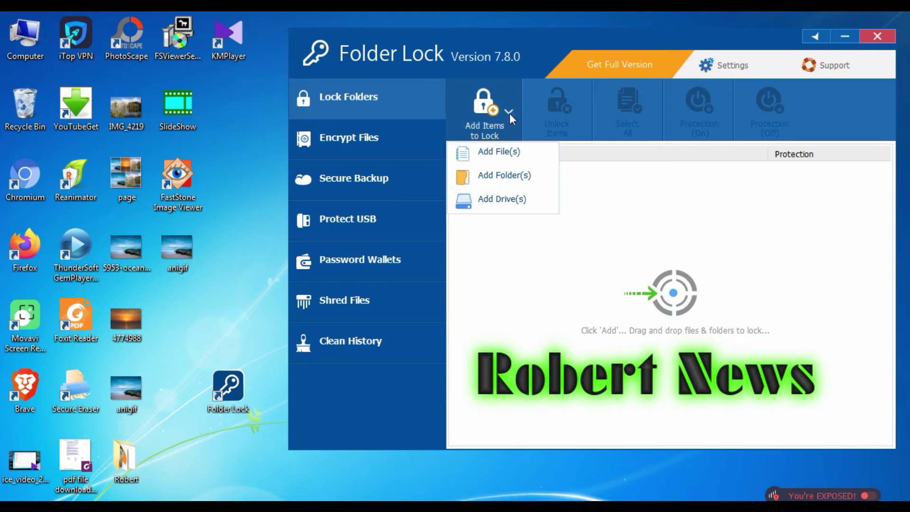
pyautogui.click(508, 176)
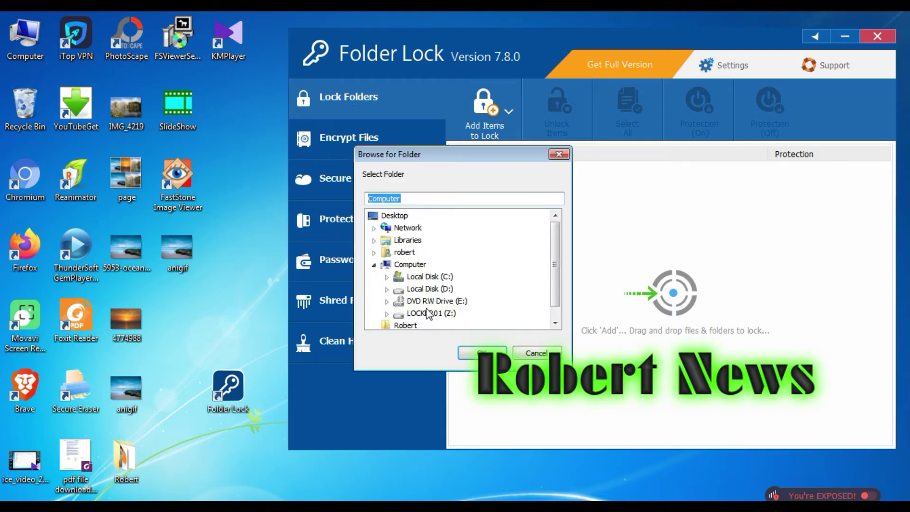
pyautogui.click(407, 327)
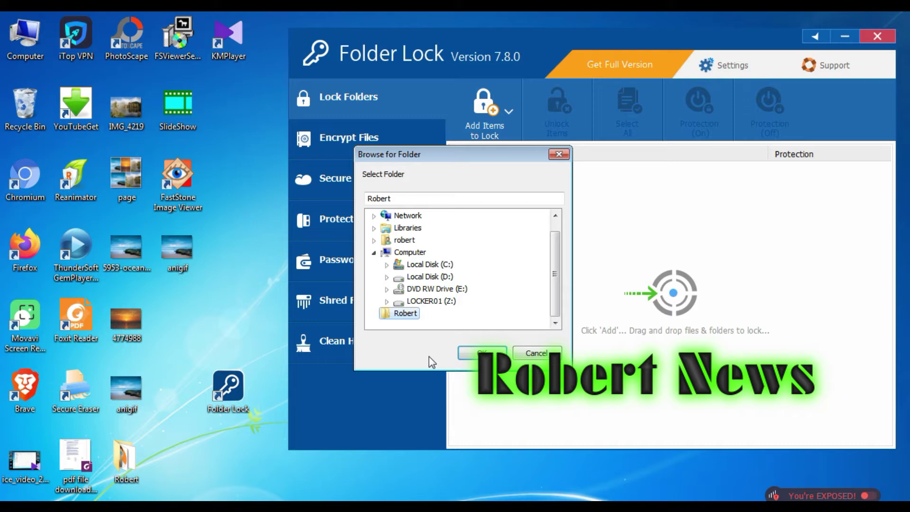
pyautogui.click(461, 359)
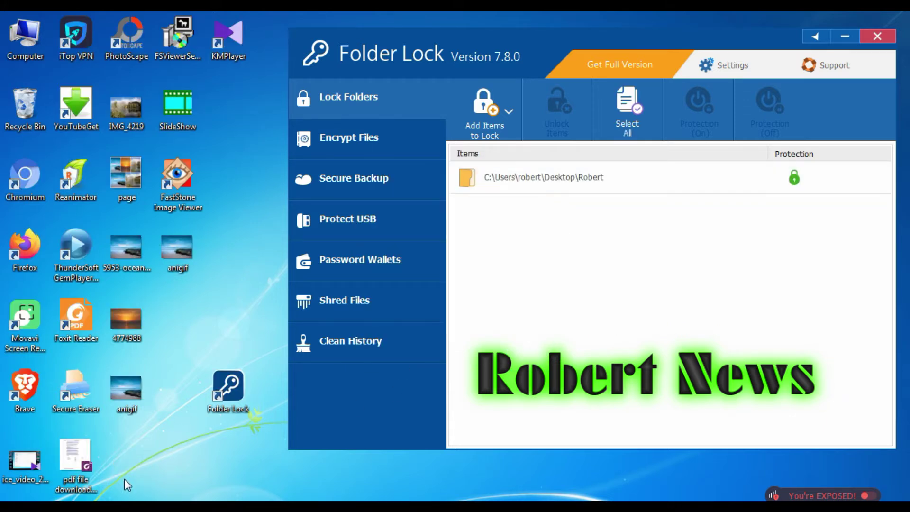
# - Unlock the Robert entry and turn its protection back on
pyautogui.rightClick(596, 176)
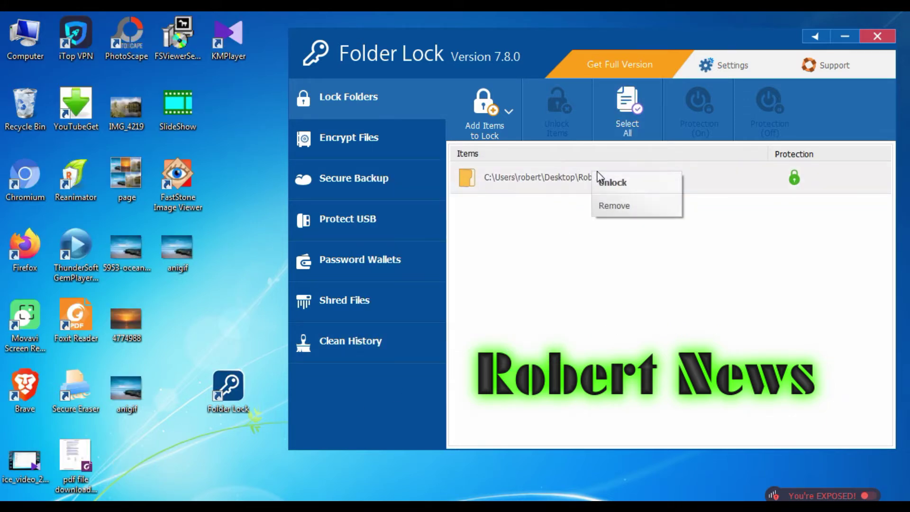
pyautogui.click(616, 187)
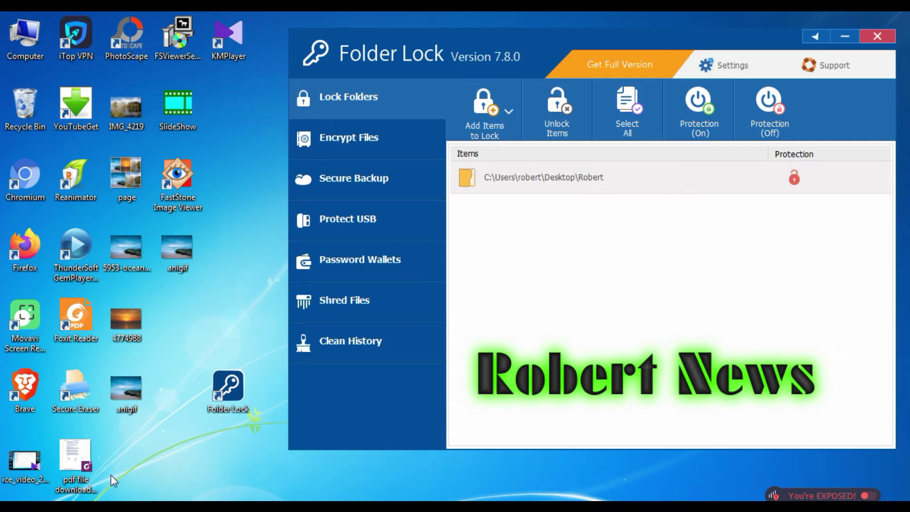
pyautogui.click(688, 120)
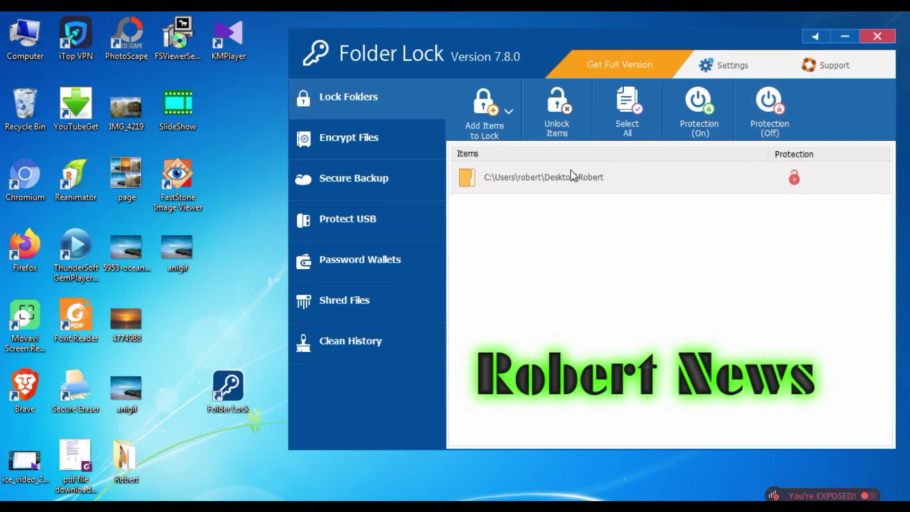
# - Lock Local Disk (D:), then remove the D:\ entry from the locked list
pyautogui.click(509, 111)
pyautogui.click(501, 199)
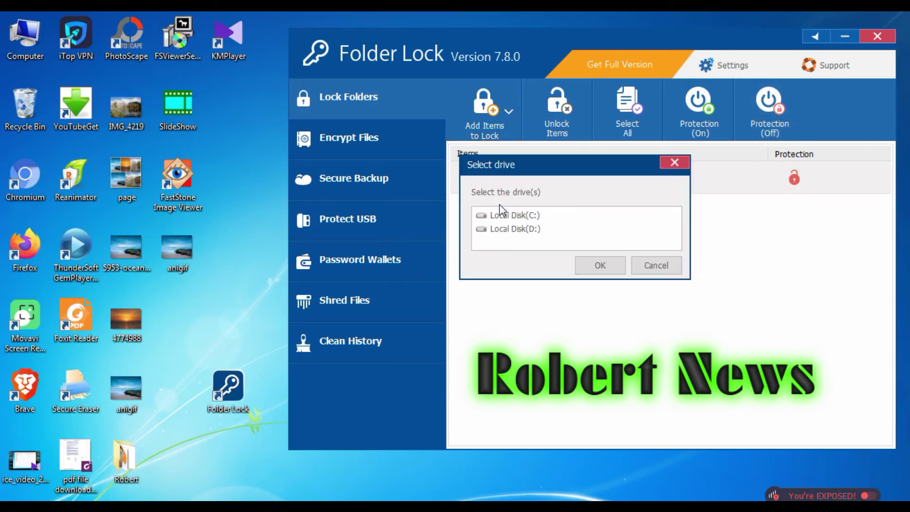
pyautogui.click(502, 233)
pyautogui.click(582, 267)
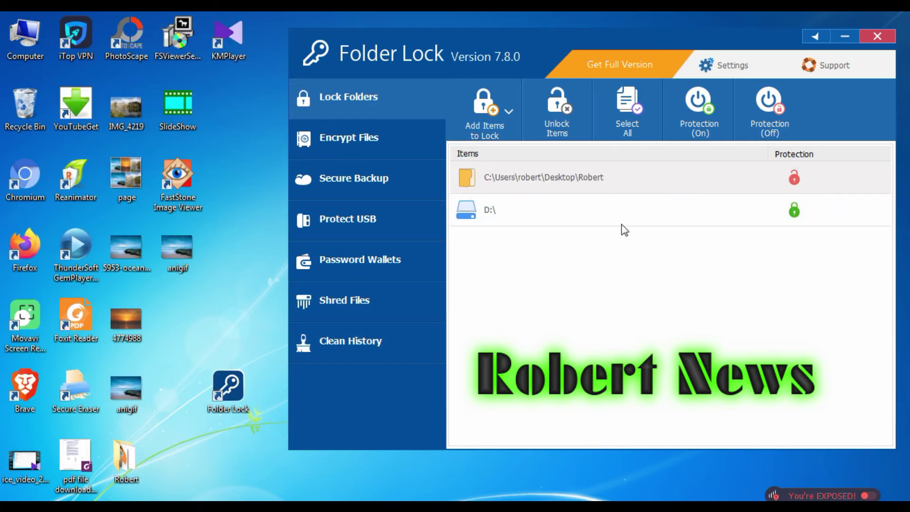
pyautogui.rightClick(488, 212)
pyautogui.click(516, 247)
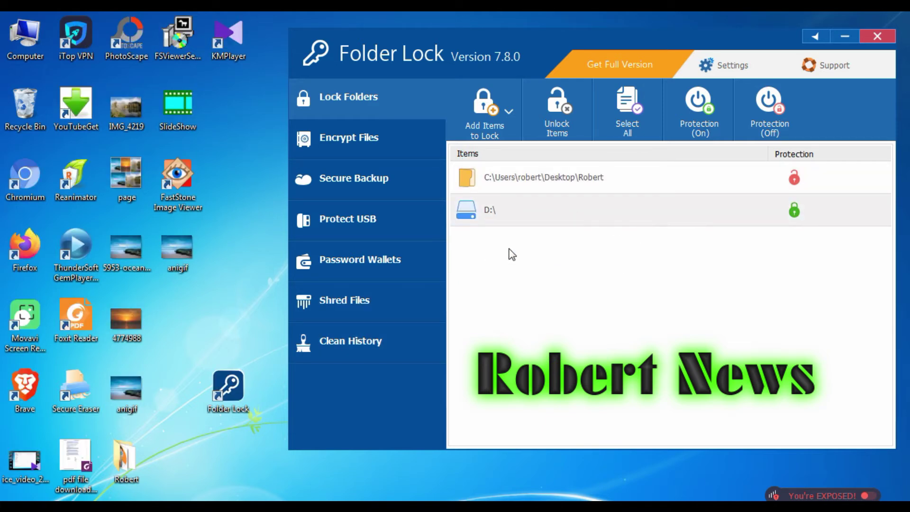
# - Open Explorer from the Start menu to the Computer view and move it beside Folder Lock
pyautogui.press('super')
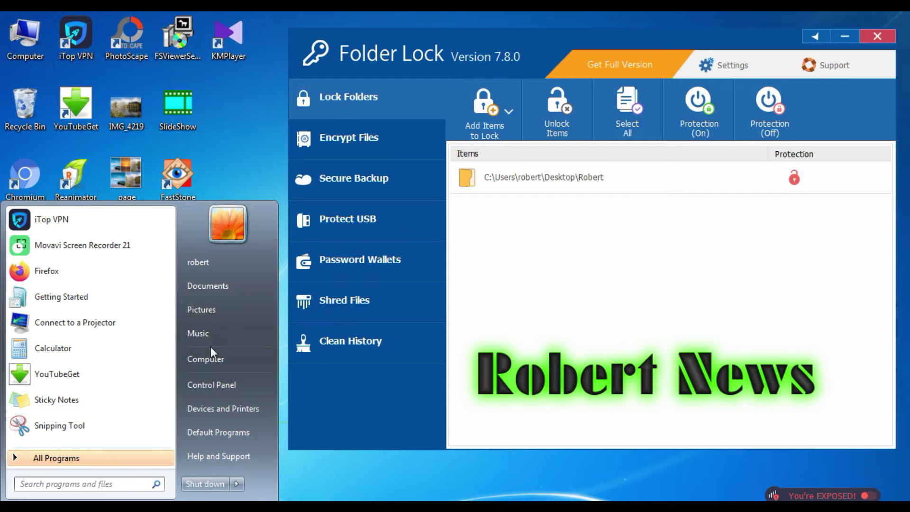
pyautogui.click(224, 284)
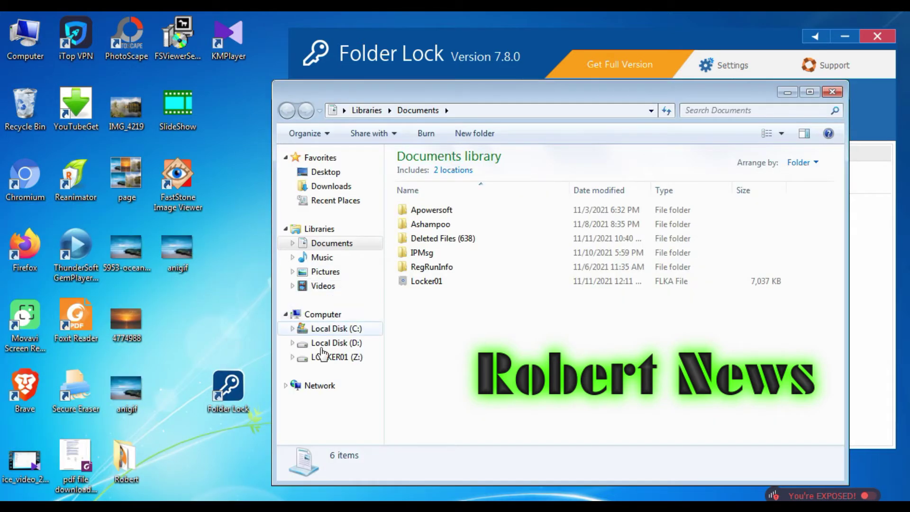
pyautogui.click(333, 344)
pyautogui.click(326, 313)
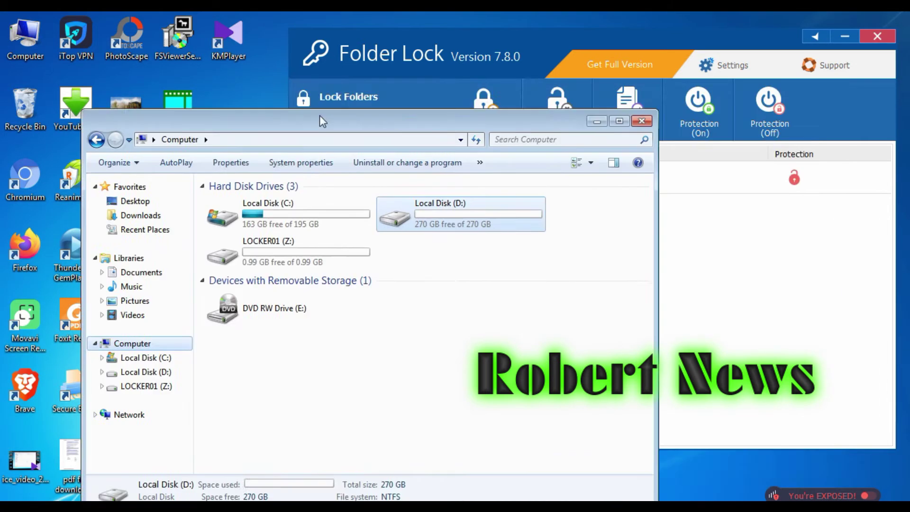
pyautogui.moveTo(544, 101); pyautogui.dragTo(122, 100)
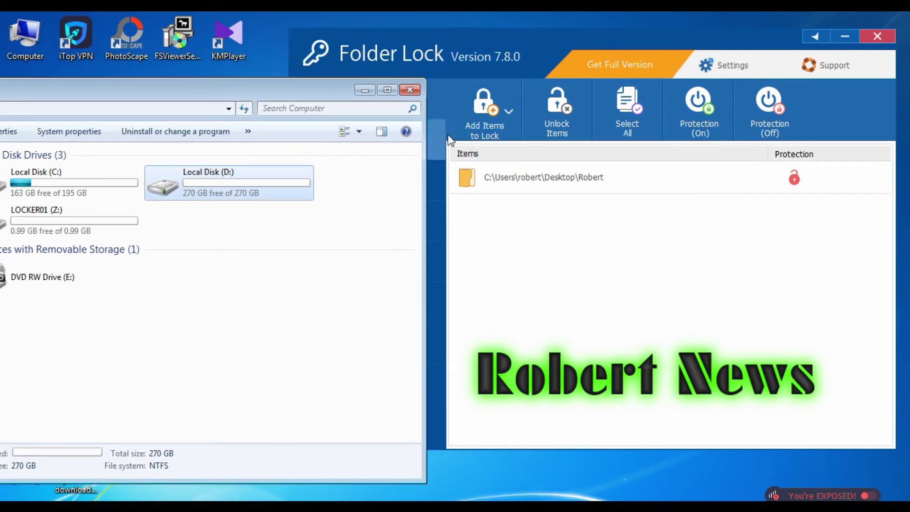
# - Lock Local Disk (D:) again in Folder Lock
pyautogui.click(485, 119)
pyautogui.click(498, 197)
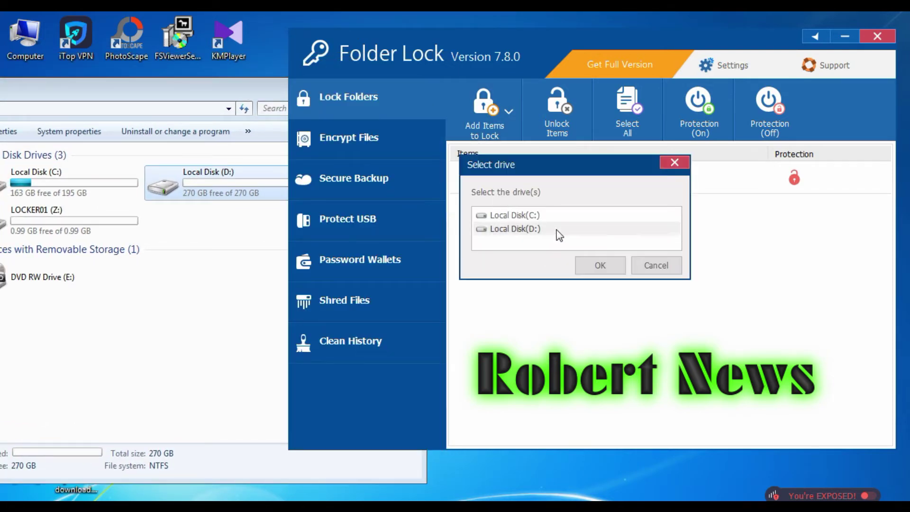
pyautogui.click(541, 229)
pyautogui.click(596, 266)
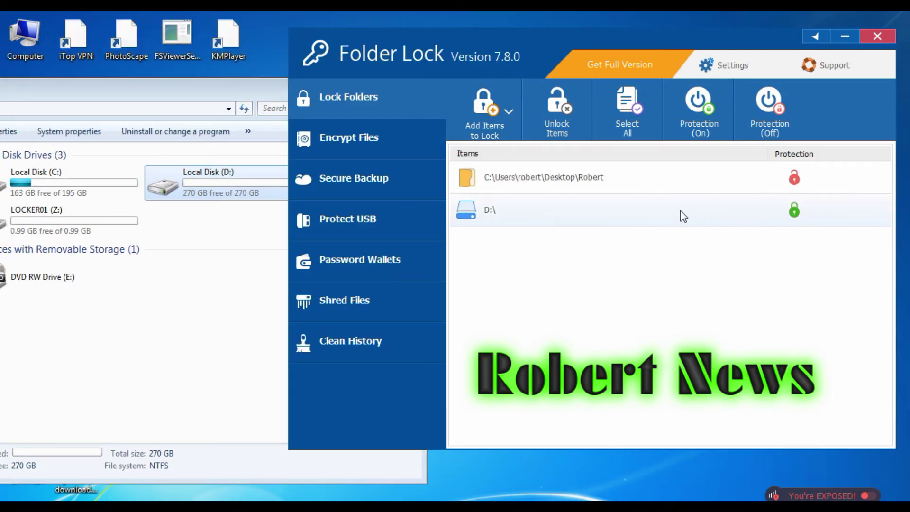
# - Try opening drive D: in Explorer twice, dismissing the Access denied errors
pyautogui.click(206, 194)
pyautogui.doubleClick(207, 194)
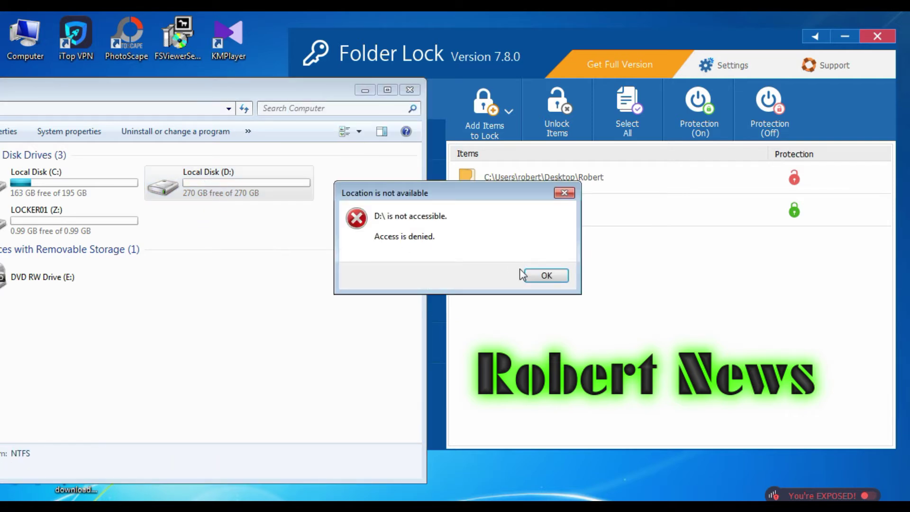
pyautogui.click(545, 275)
pyautogui.doubleClick(228, 188)
pyautogui.click(529, 276)
# - Unlock D:\, confirm the drive now opens in Explorer, then close its window
pyautogui.click(502, 211)
pyautogui.rightClick(501, 211)
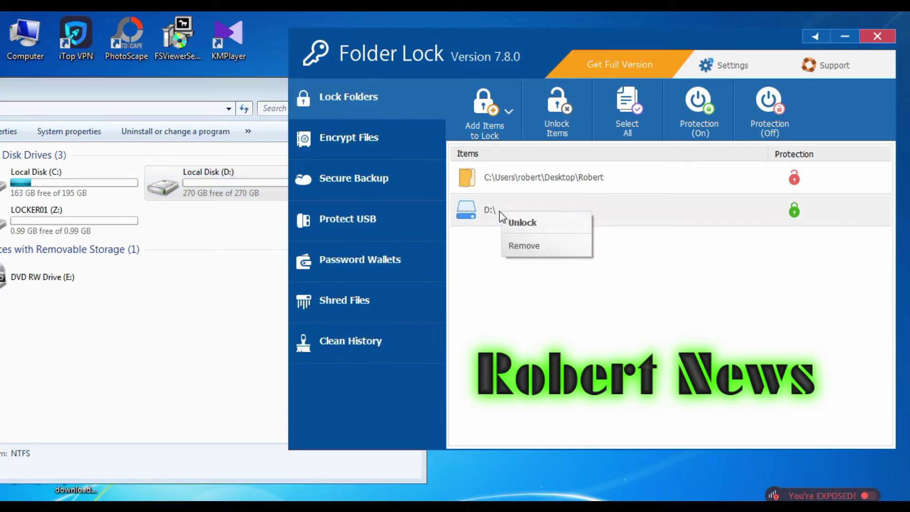
pyautogui.click(559, 224)
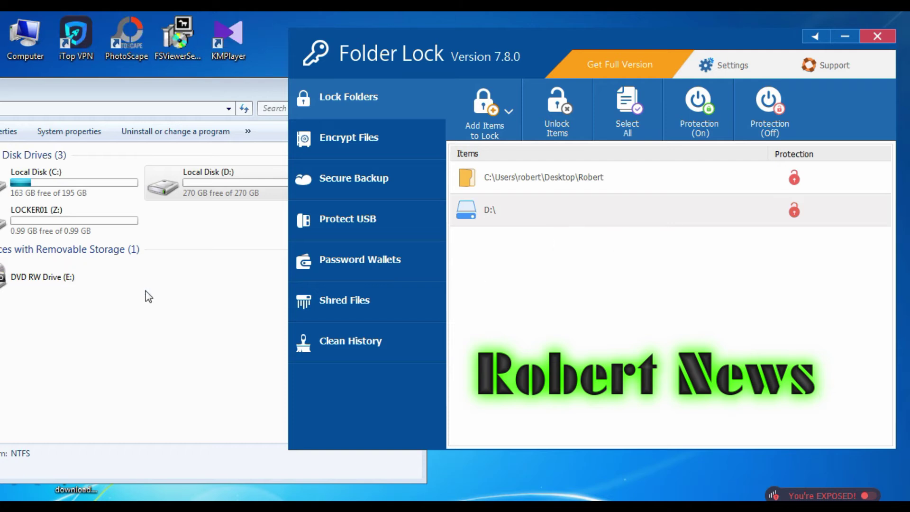
pyautogui.doubleClick(217, 181)
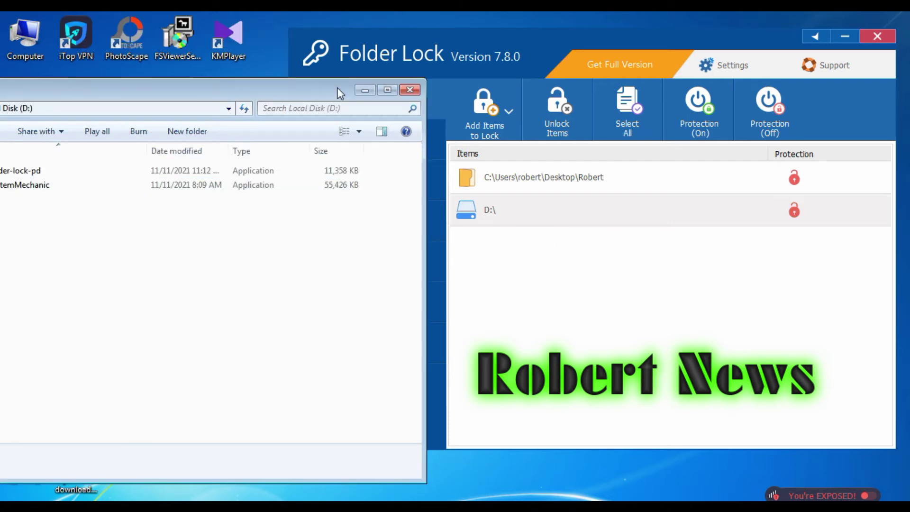
pyautogui.moveTo(338, 89); pyautogui.dragTo(618, 143)
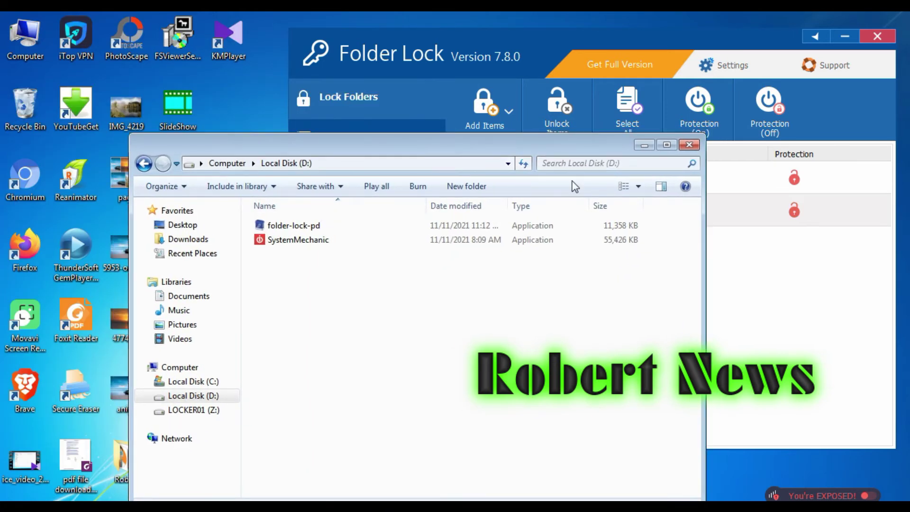
pyautogui.click(688, 145)
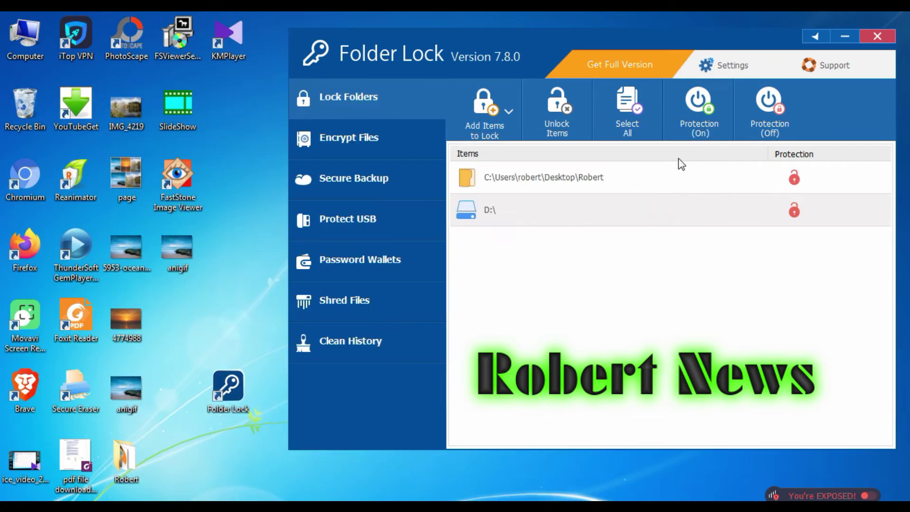
# - Unlock drive D:\ and the Robert folder so nothing remains locked
pyautogui.click(578, 103)
pyautogui.click(565, 120)
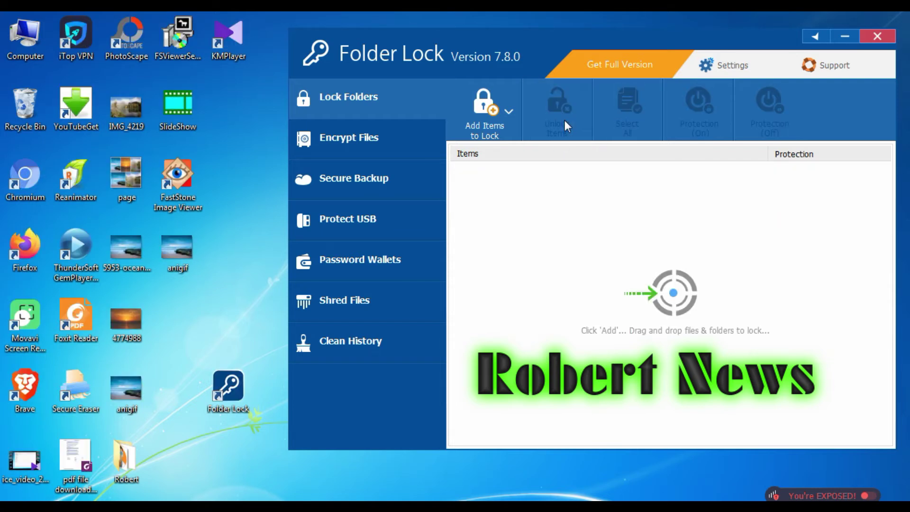
pyautogui.click(367, 140)
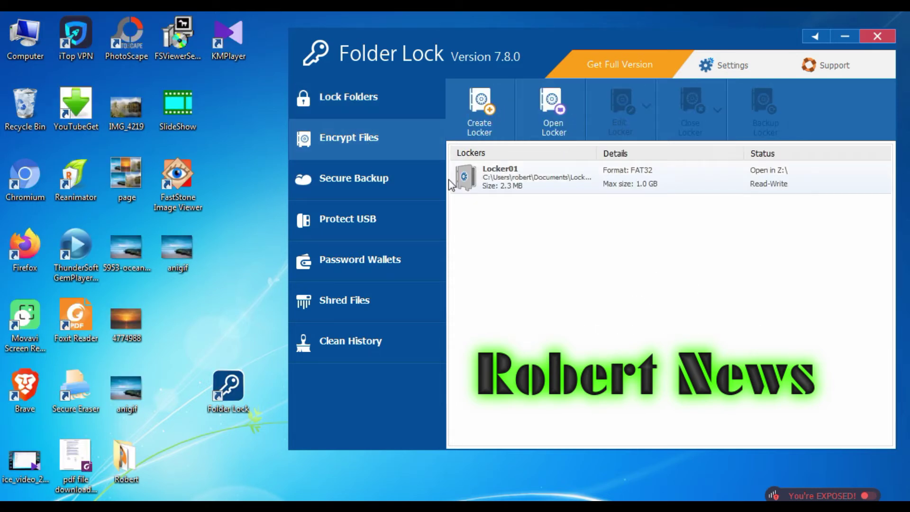
# - Delete Locker01 from the Encrypt Files list, confirming and submitting its password
pyautogui.click(497, 172)
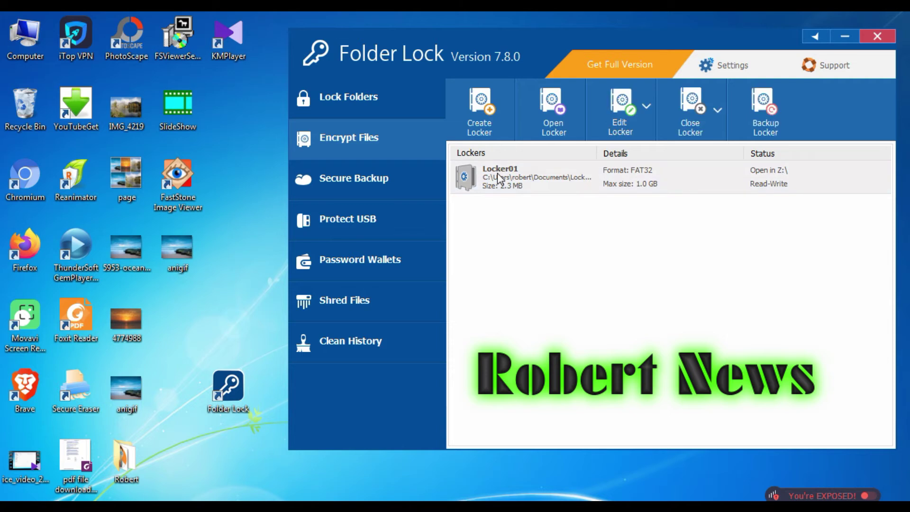
pyautogui.rightClick(497, 173)
pyautogui.click(548, 232)
pyautogui.click(619, 294)
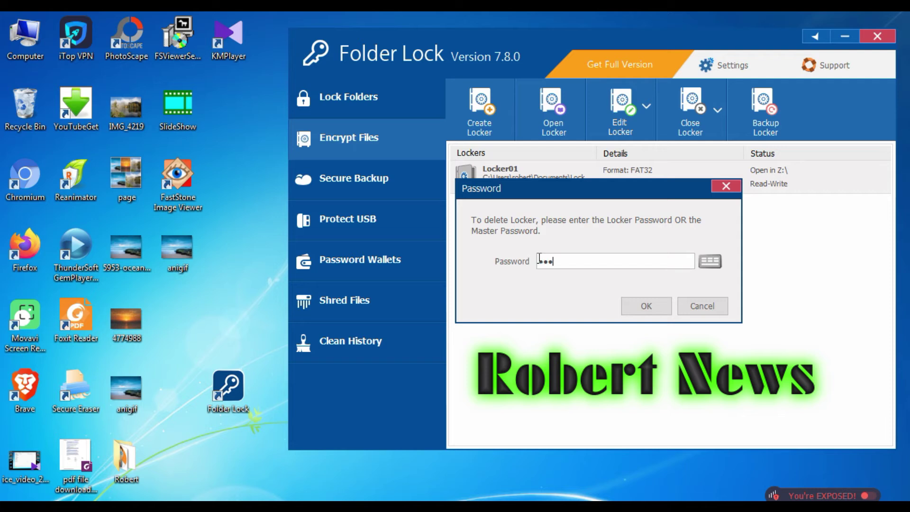
pyautogui.press('Return')
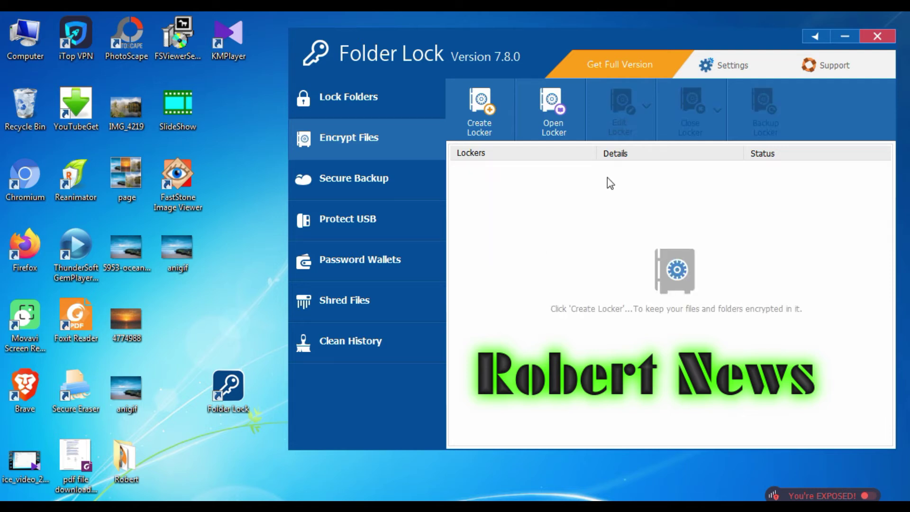
pyautogui.click(503, 124)
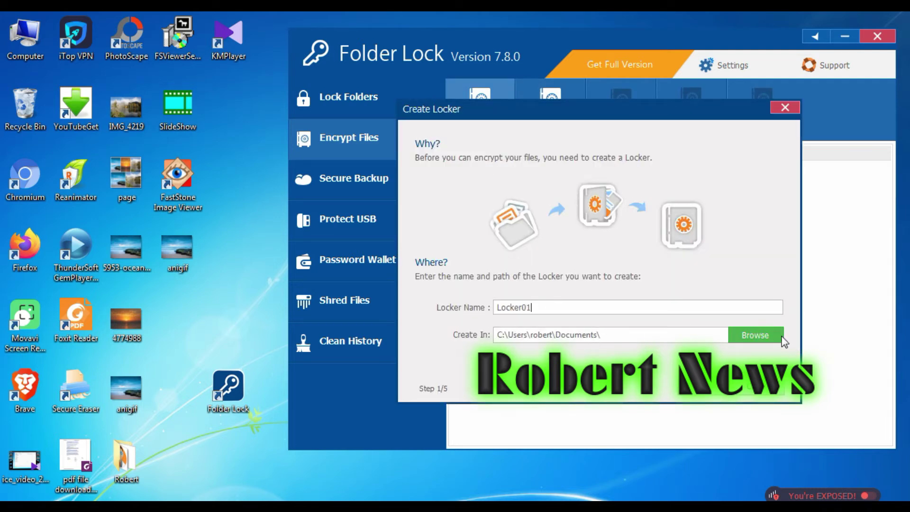
# - Create Locker01 in Documents with a new password and an up to 5 GB size limit
pyautogui.click(706, 395)
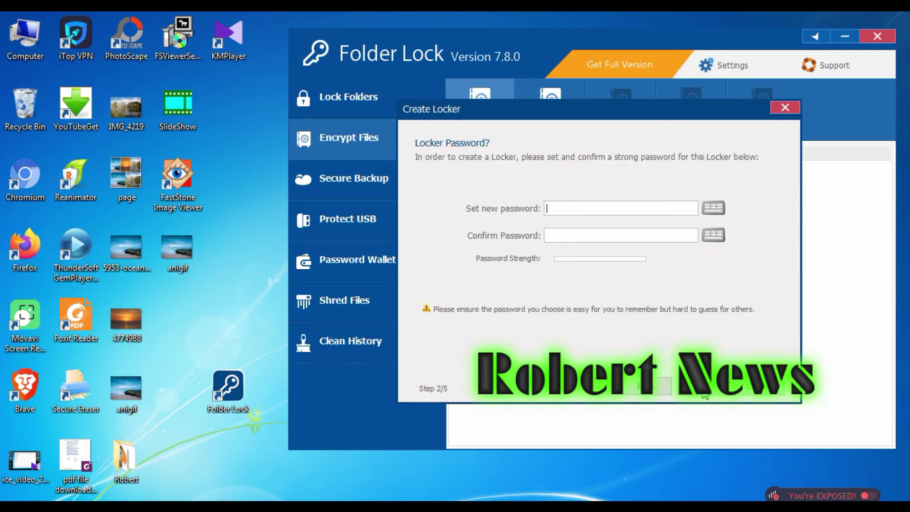
pyautogui.write('12345')
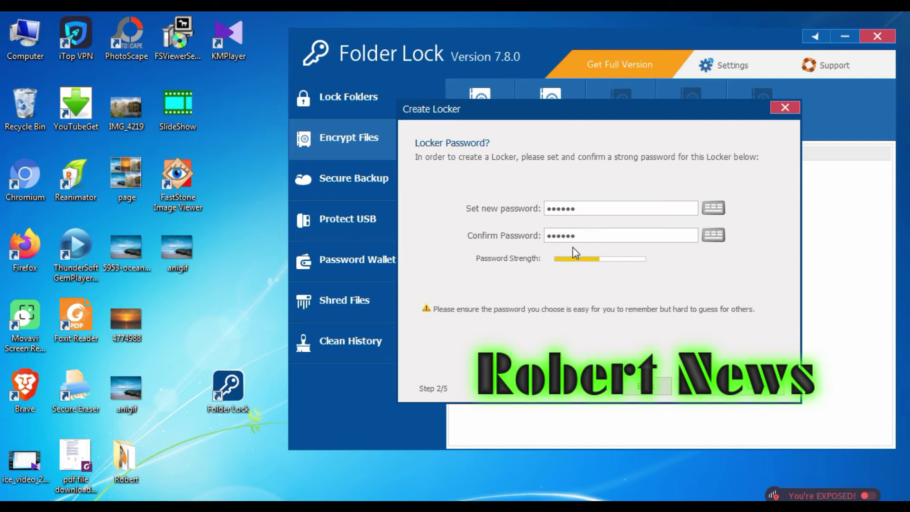
pyautogui.click(709, 393)
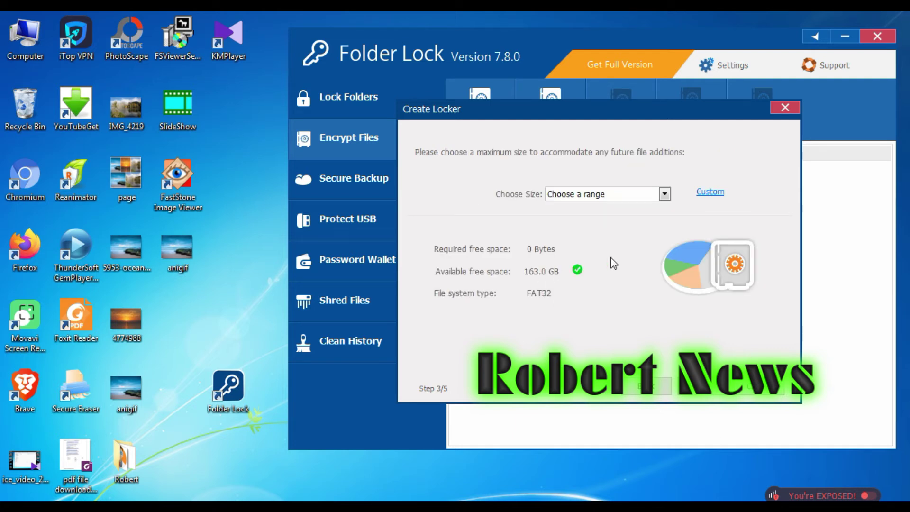
pyautogui.click(664, 194)
pyautogui.click(627, 256)
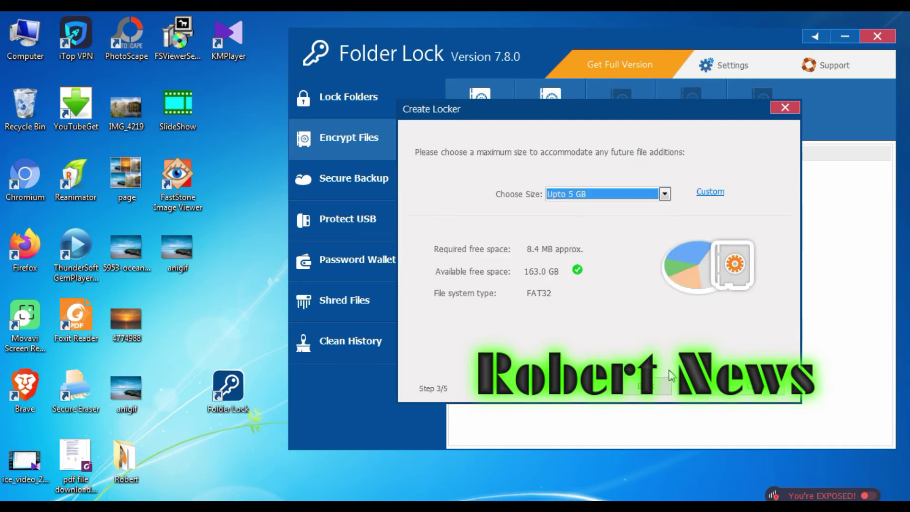
pyautogui.click(760, 386)
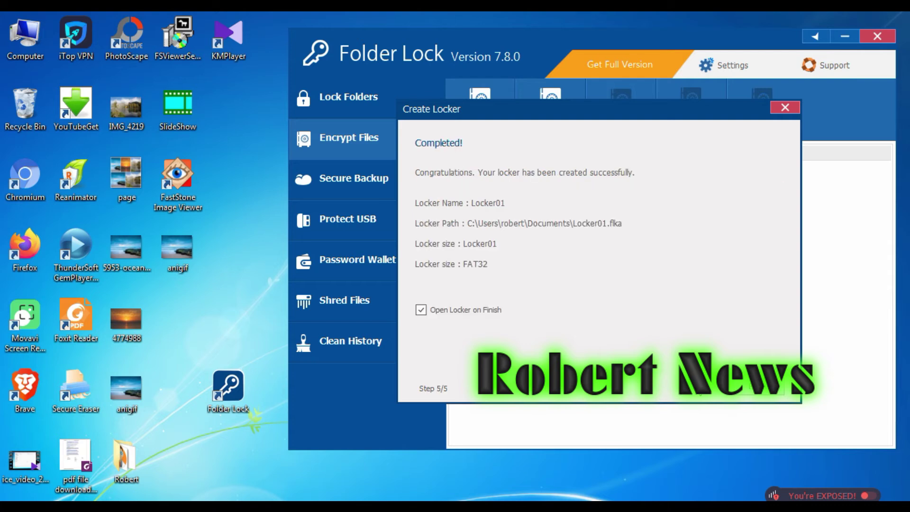
# - Open LOCKER01 as drive Z:, check it in the Computer view, then close Explorer
pyautogui.click(760, 386)
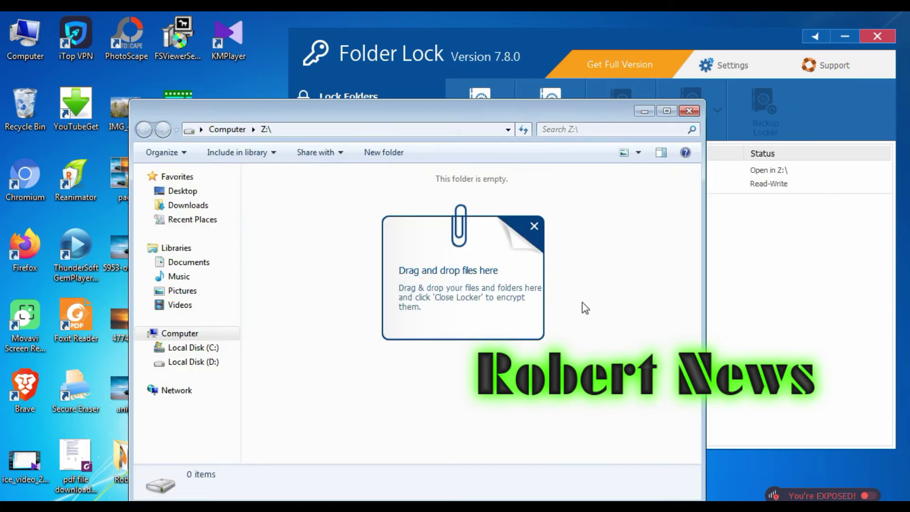
pyautogui.moveTo(435, 124); pyautogui.dragTo(511, 75)
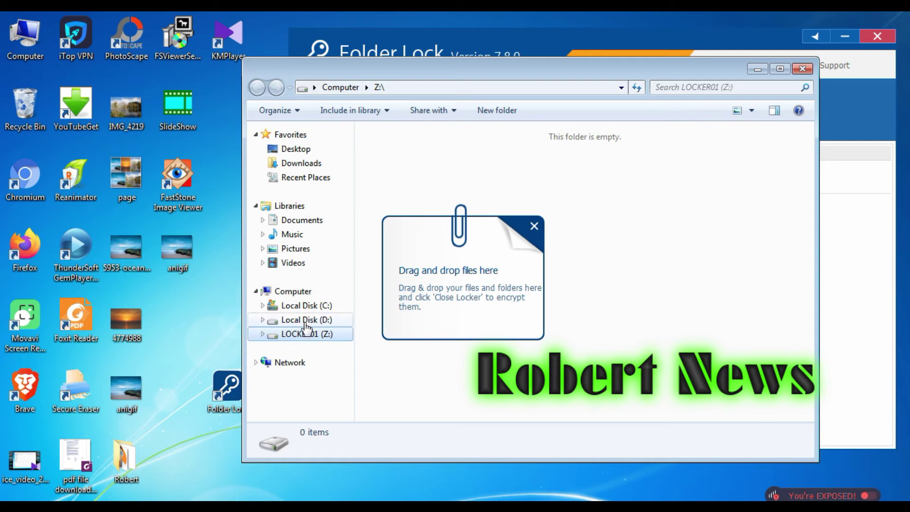
pyautogui.click(303, 293)
pyautogui.click(534, 226)
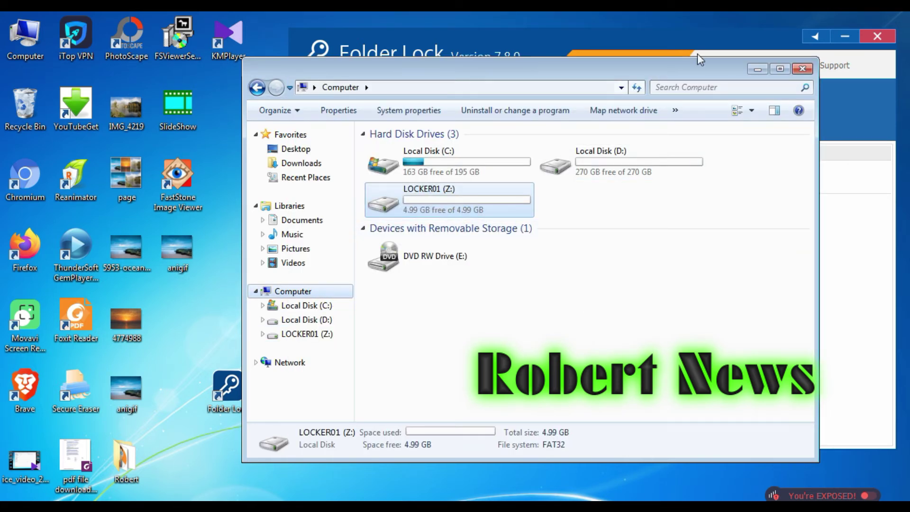
pyautogui.click(802, 69)
pyautogui.click(361, 349)
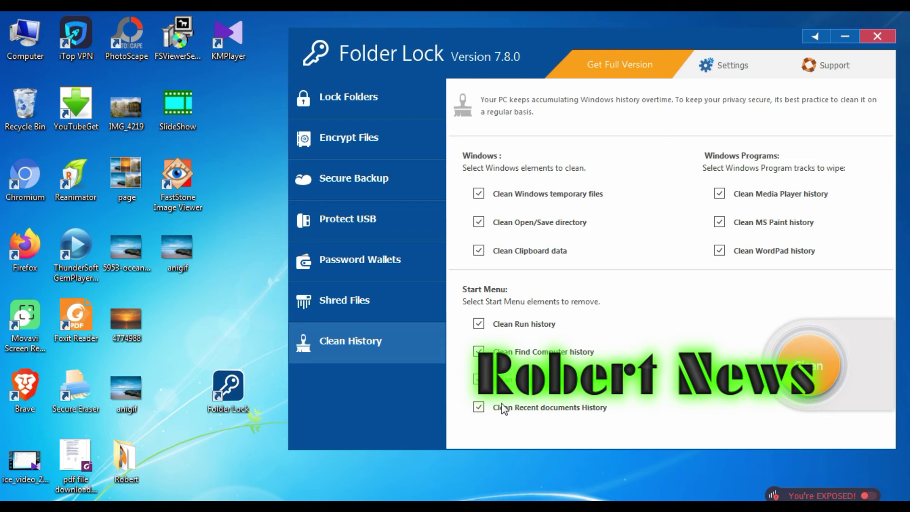
# - Clean Windows history except recent documents, then open the Password Security settings
pyautogui.click(478, 408)
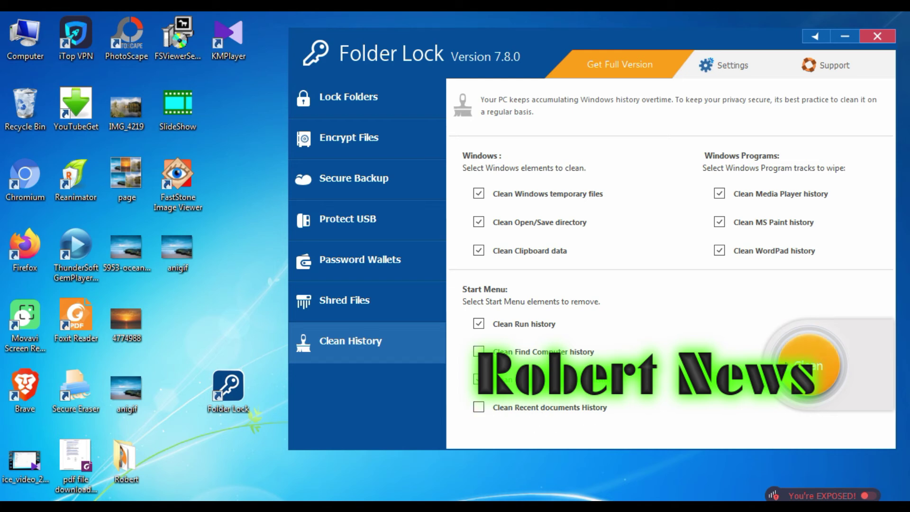
pyautogui.click(821, 379)
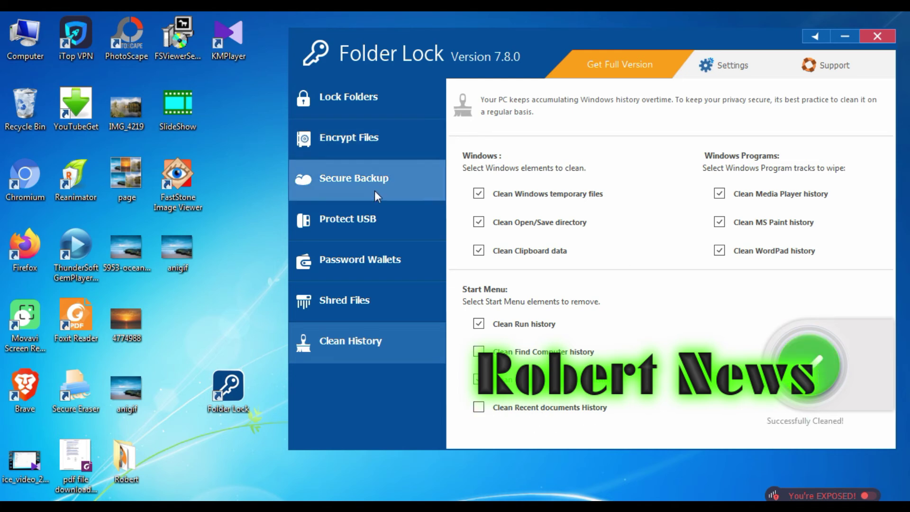
pyautogui.click(365, 96)
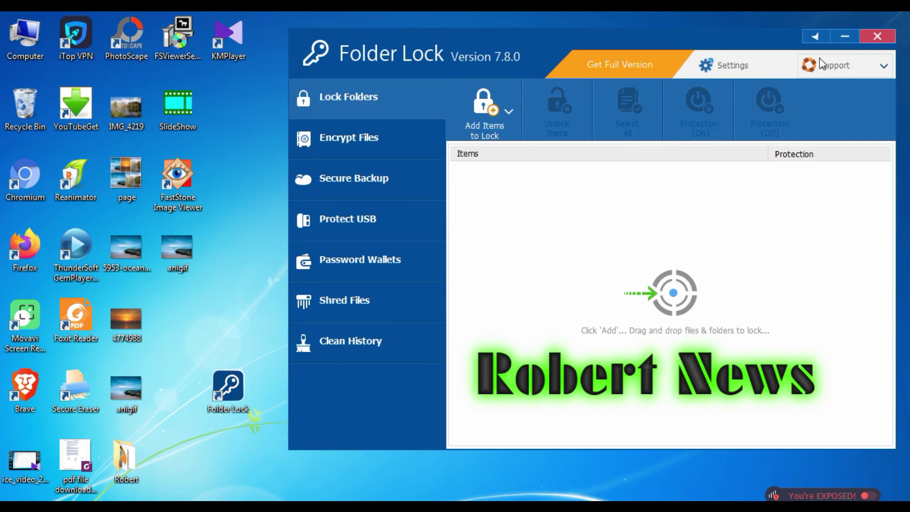
pyautogui.click(756, 69)
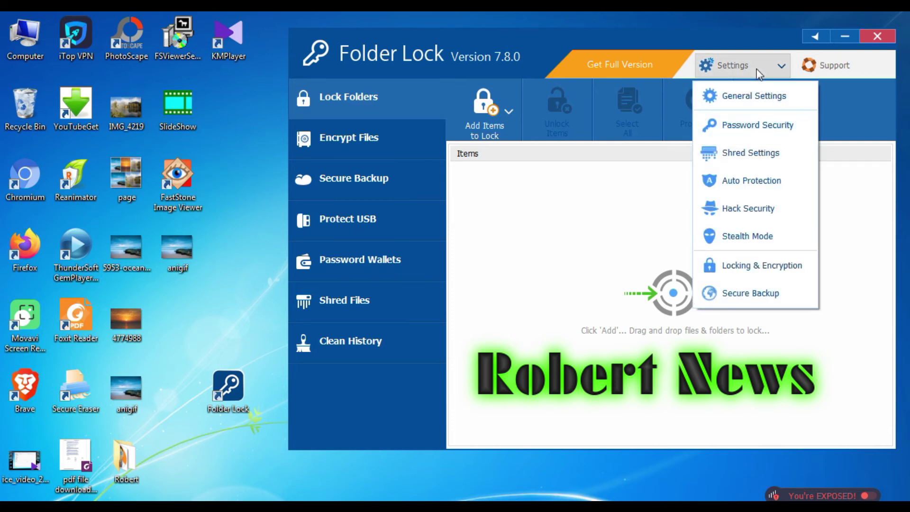
pyautogui.click(768, 129)
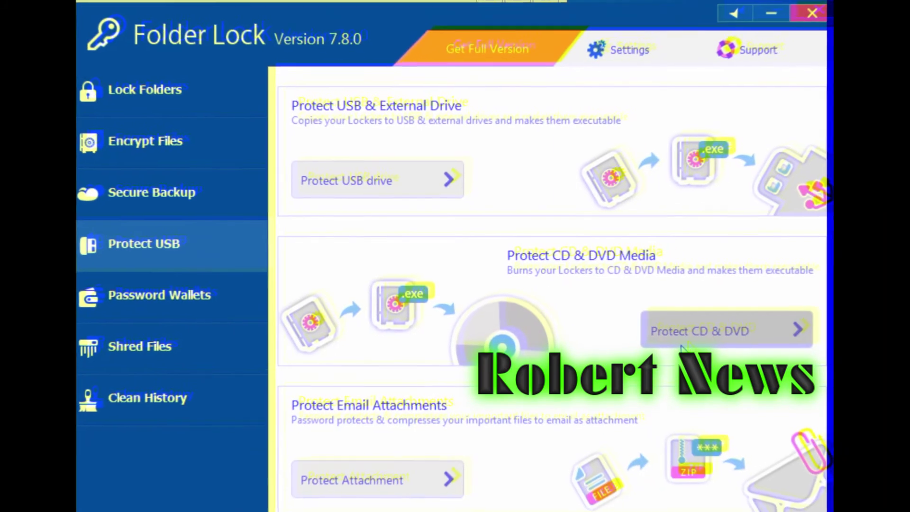
# - Close the CD/DVD burning wizard and start a new portable locker from Protect USB drive
pyautogui.click(683, 339)
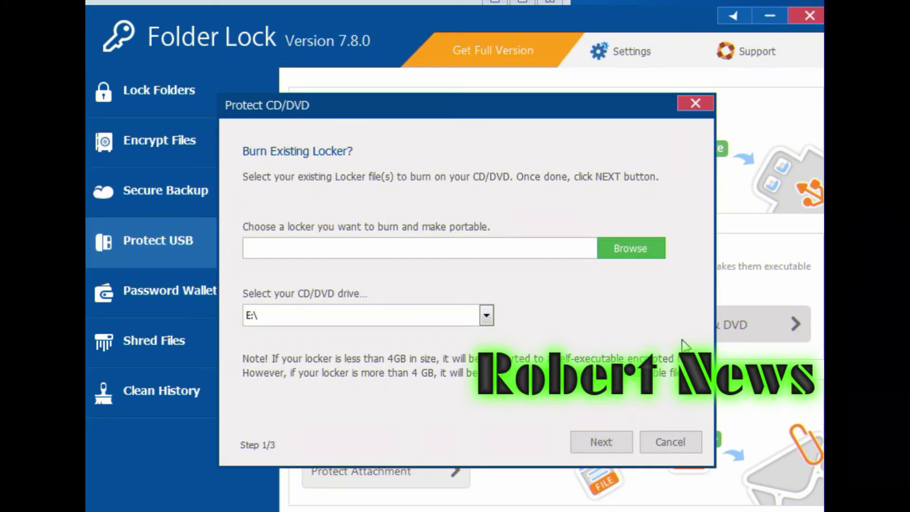
pyautogui.click(696, 103)
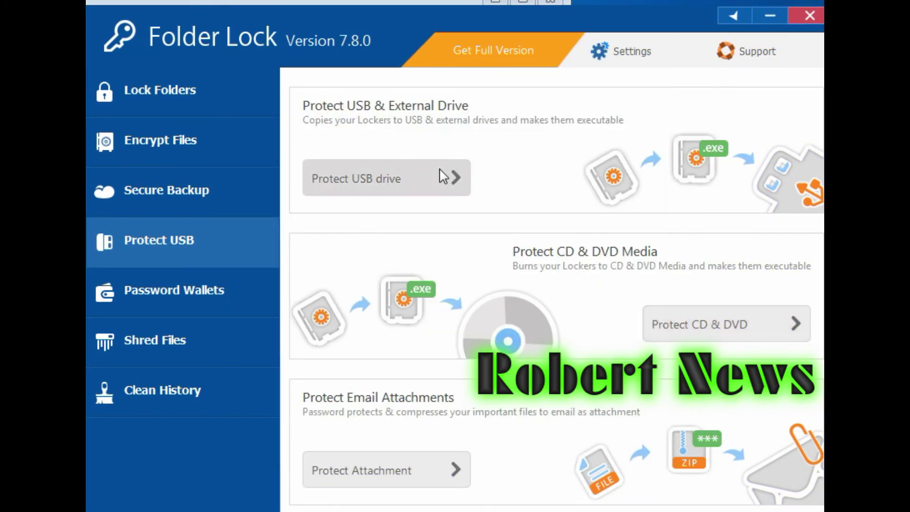
pyautogui.click(443, 176)
pyautogui.click(366, 255)
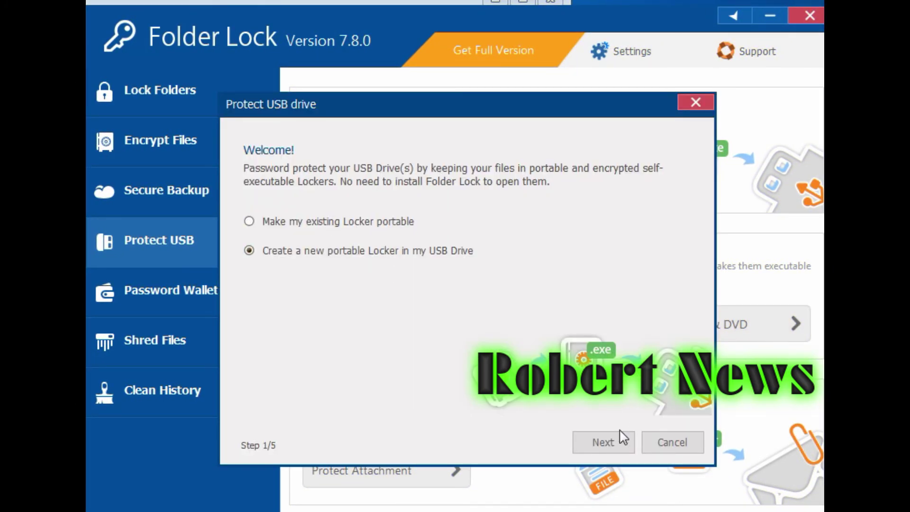
pyautogui.click(622, 437)
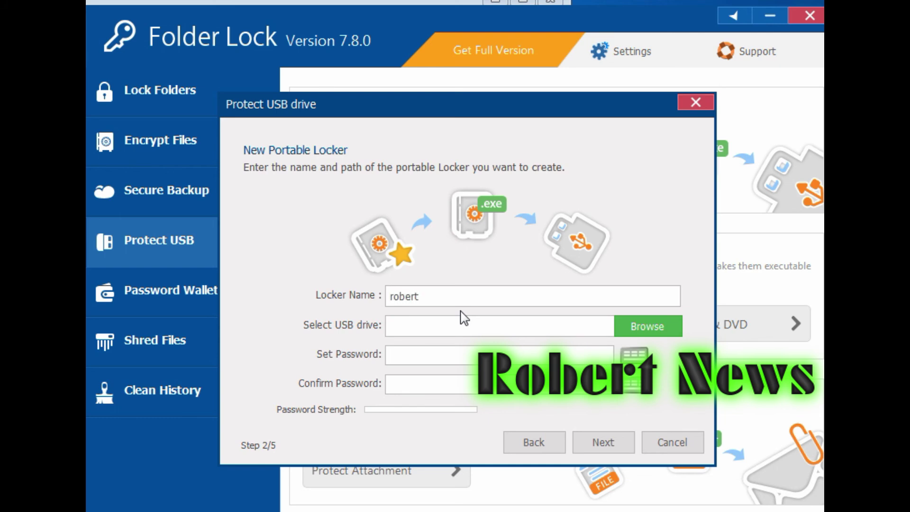
# - Target Removable Disk F:\, set the locker password, and create it at up to 4 GB
pyautogui.click(648, 326)
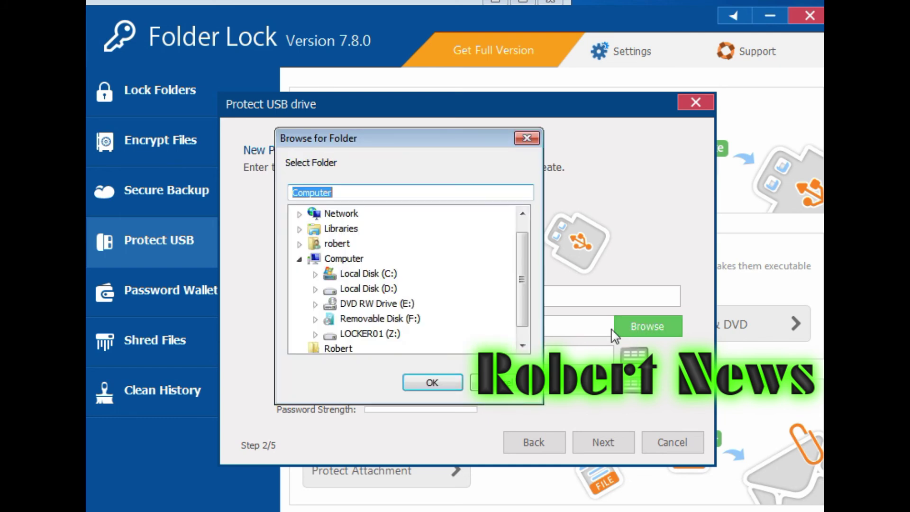
pyautogui.click(400, 319)
pyautogui.click(432, 382)
pyautogui.click(435, 358)
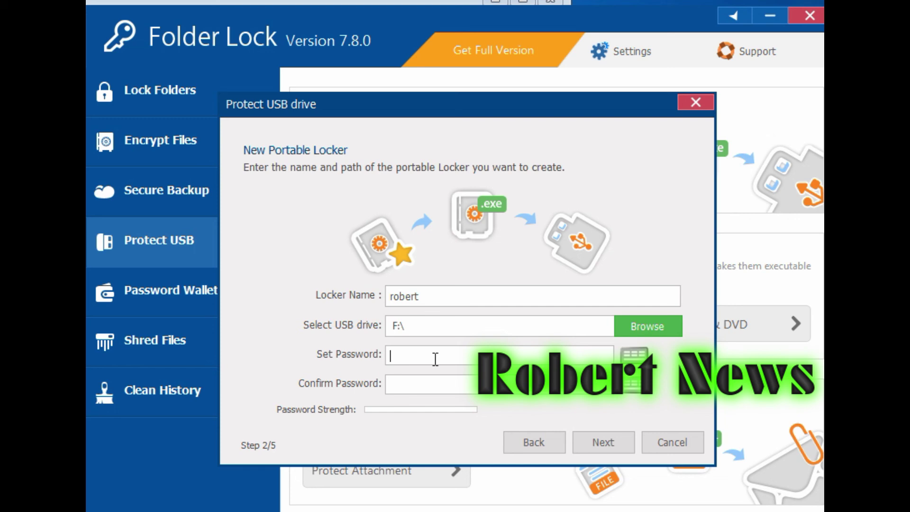
pyautogui.write('123456')
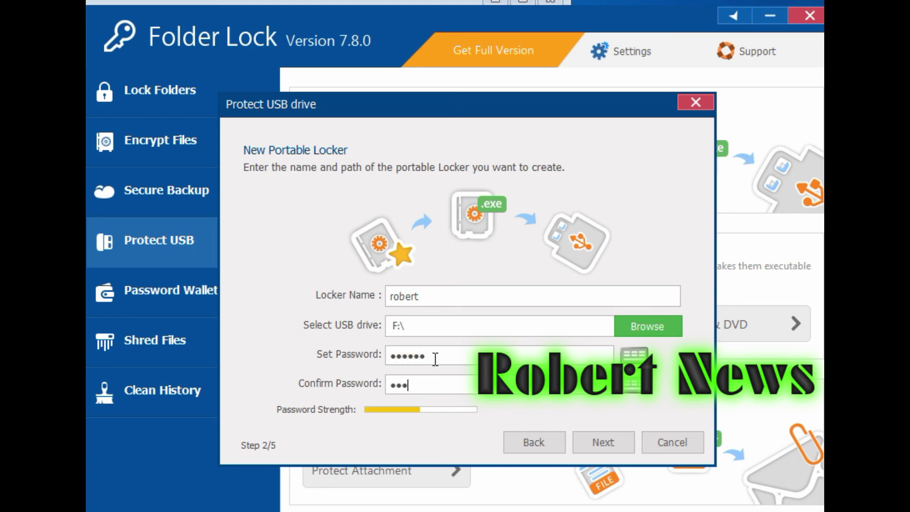
pyautogui.click(606, 440)
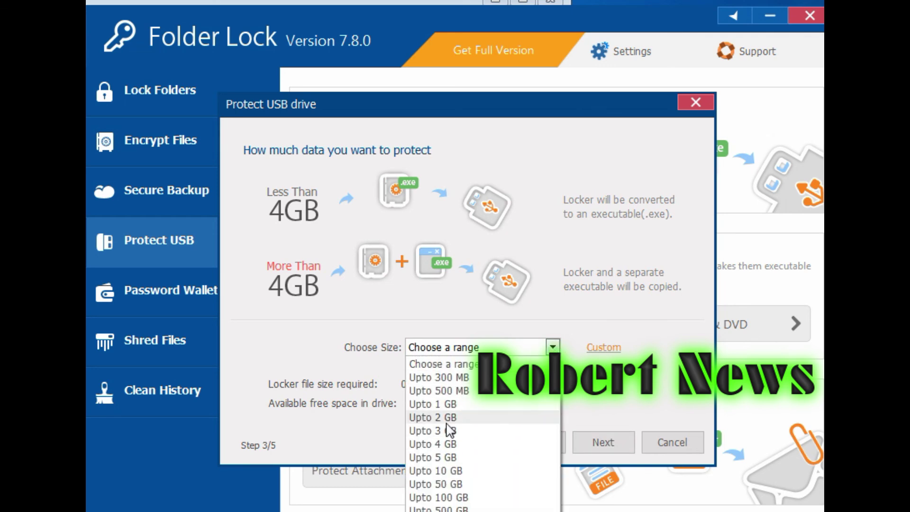
pyautogui.click(450, 443)
pyautogui.click(586, 446)
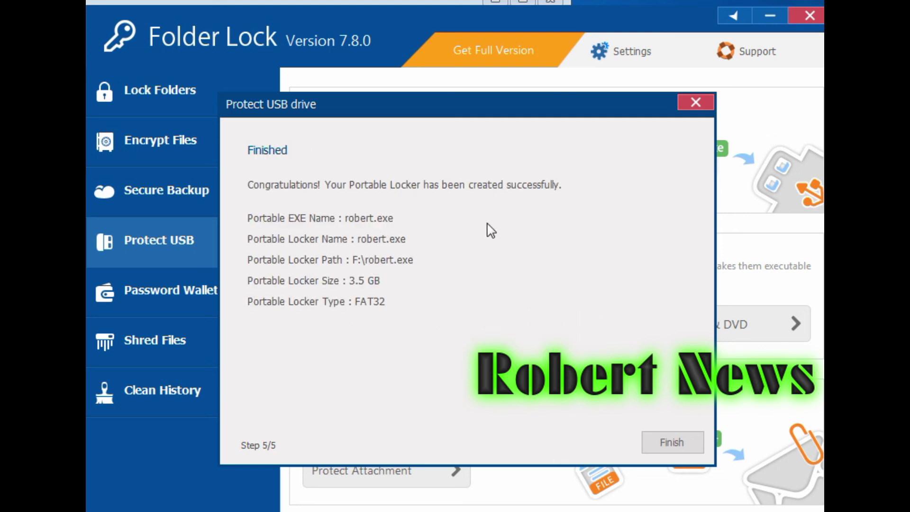
# - Finish the completed portable locker wizard to return to the Protect USB page
pyautogui.click(649, 444)
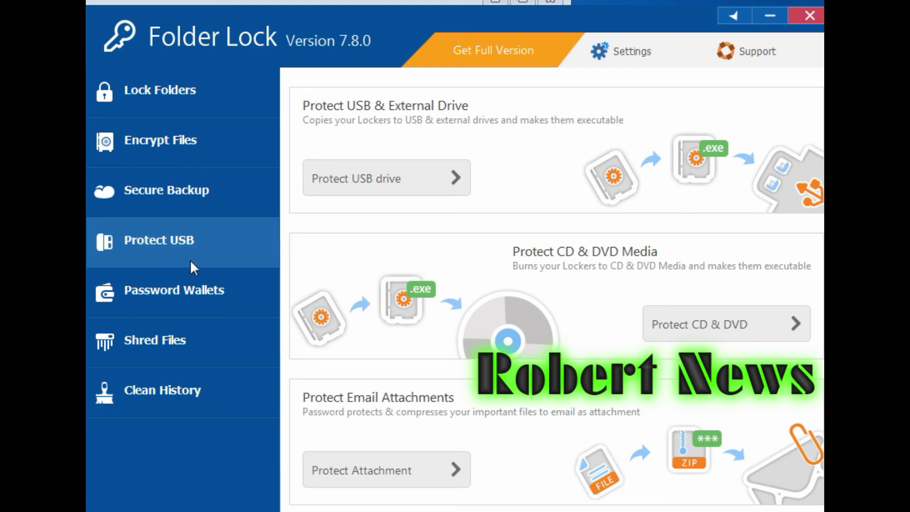